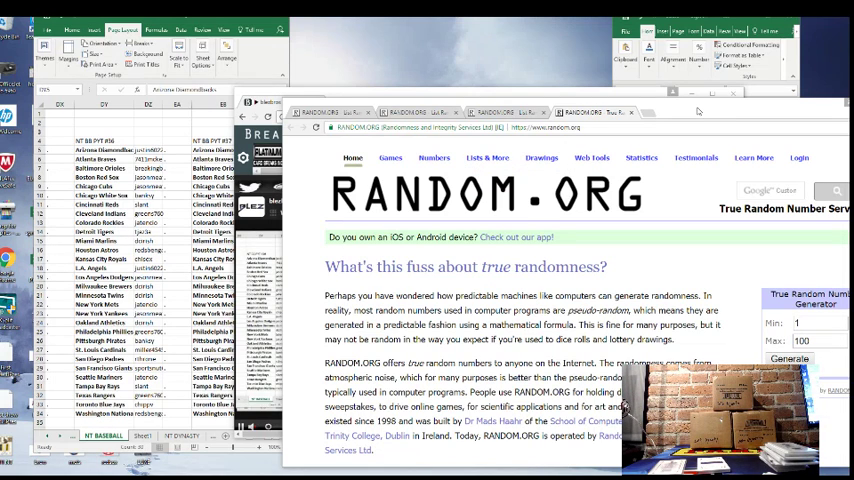
Open the Dice Roller from RANDOM.ORG's Games menu and roll two dice
left_click_drag(715, 112, 715, 95)
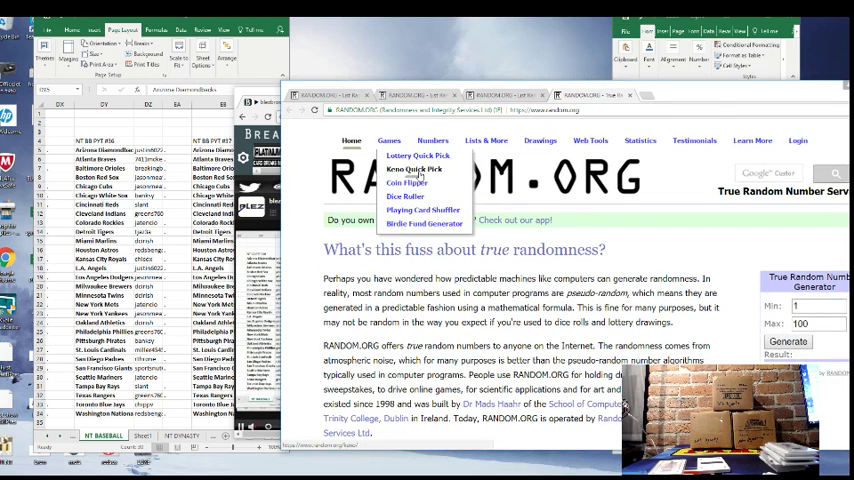
left_click(404, 195)
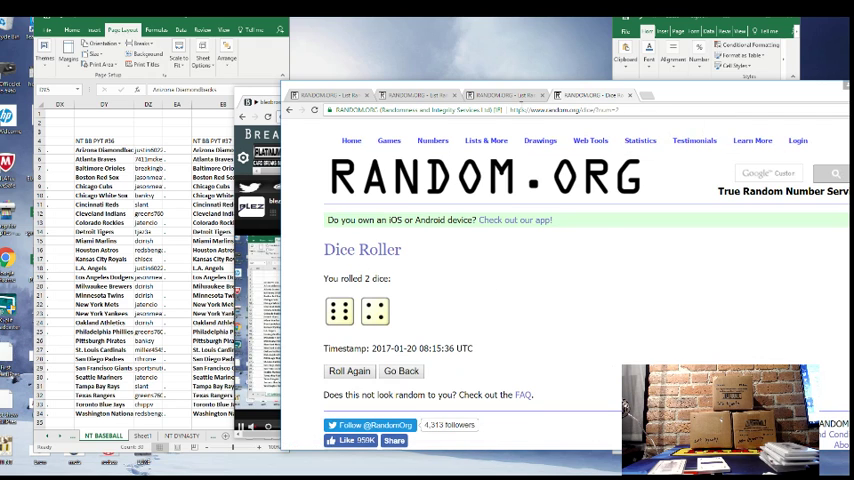
Shuffle the four-team list on the List Randomizer until Cubs comes out first
key("ctrl+shift+Tab")
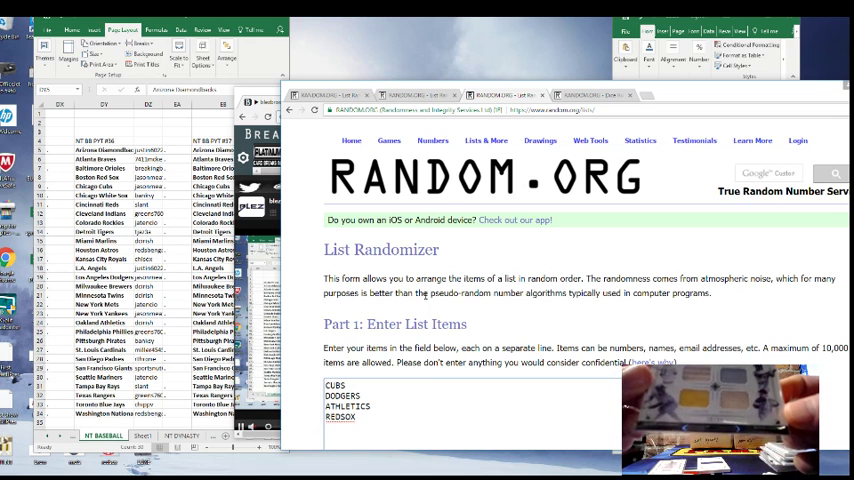
scroll(480, 300, "down", 5)
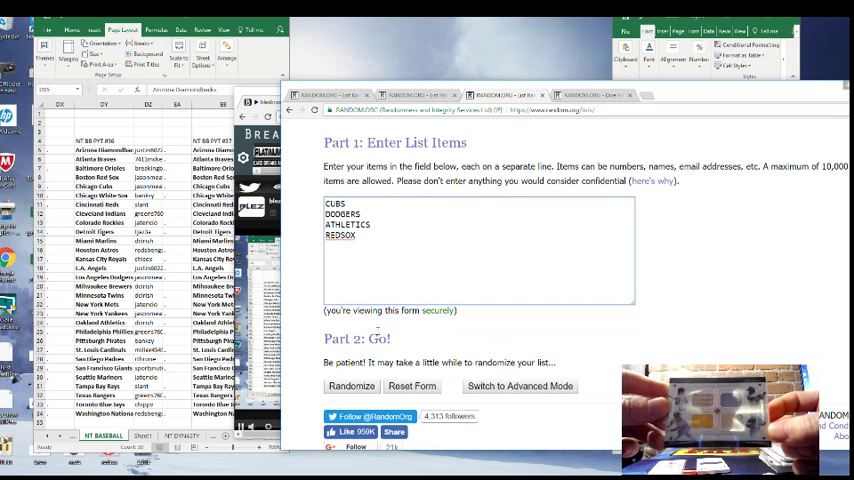
scroll(378, 340, "down", 1)
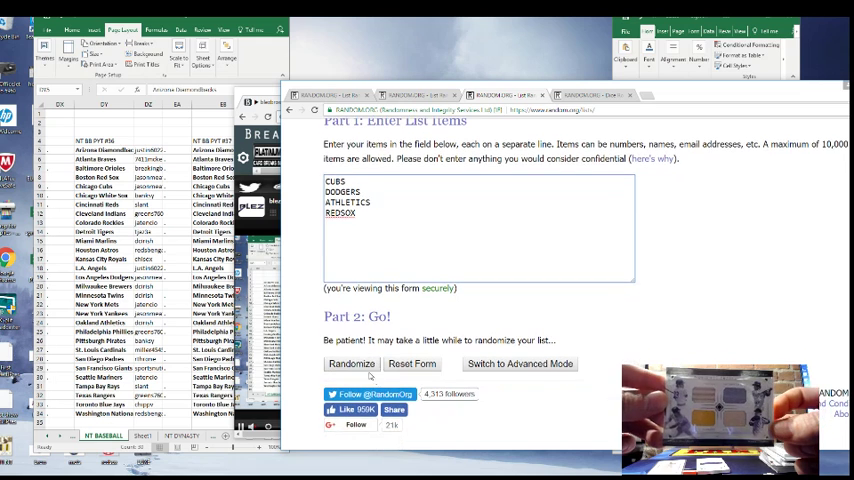
left_click(352, 363)
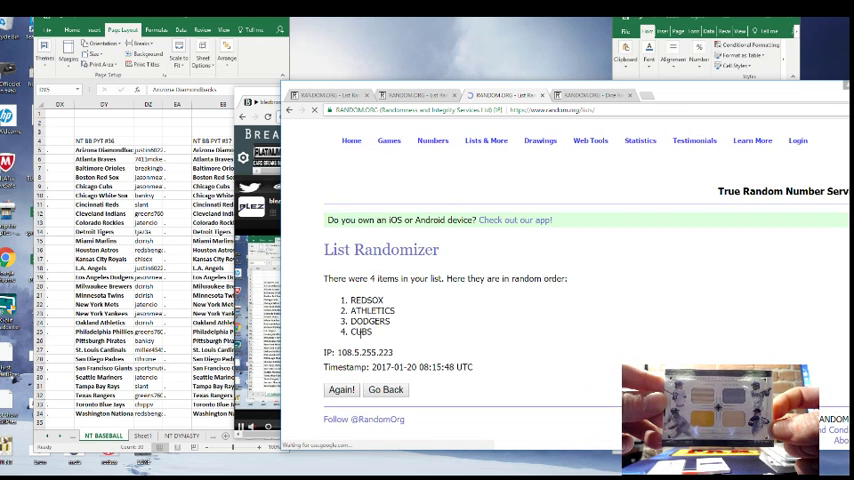
left_click(341, 389)
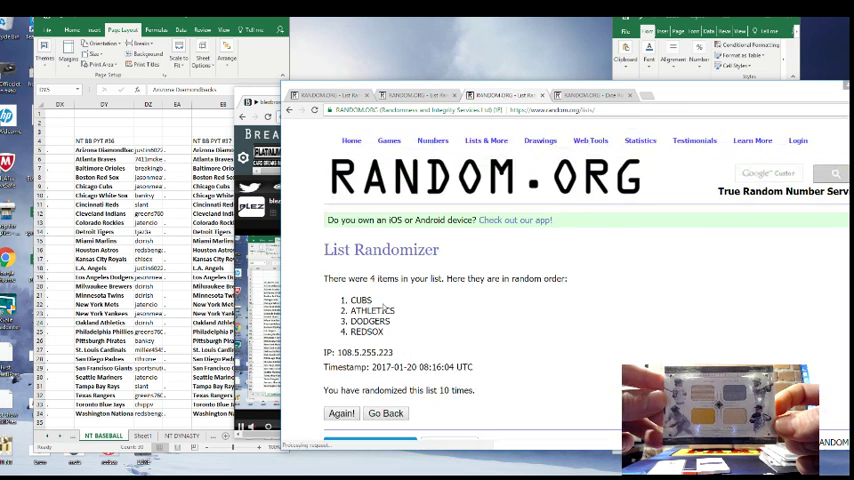
Enter 'cubs win quad' in the empty column DY cell below the team list
double_click(361, 299)
left_click(100, 422)
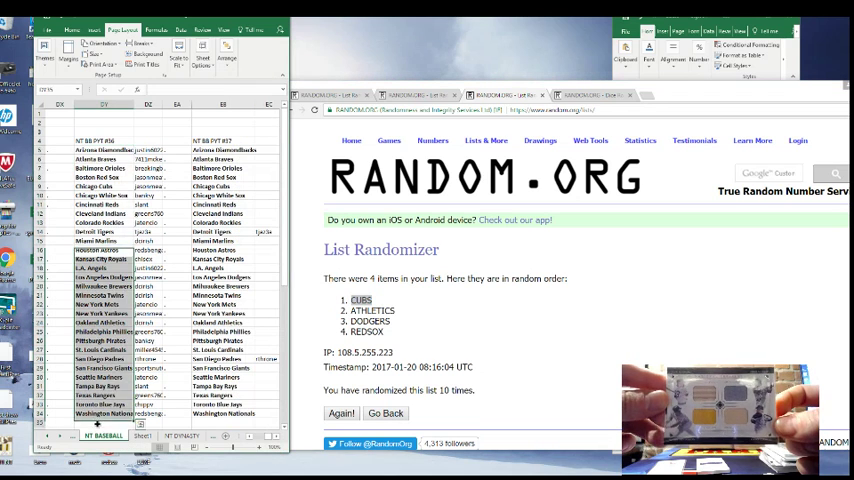
type("cubs wi")
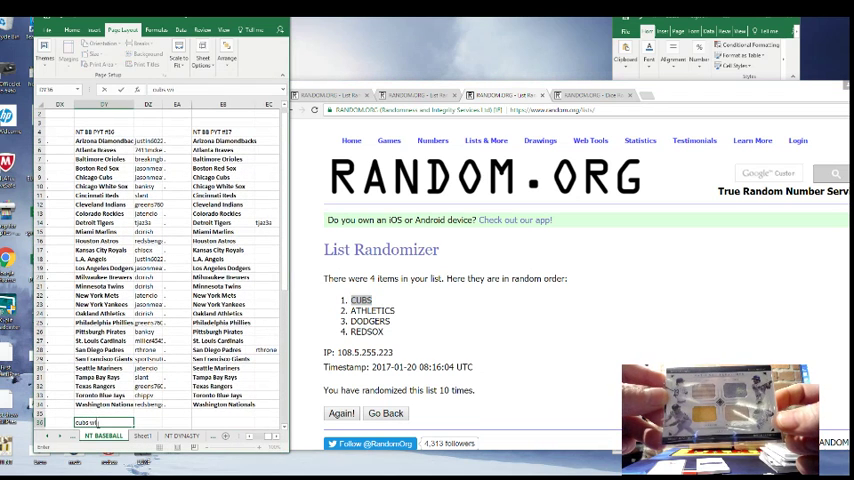
type("n quest")
key("Return")
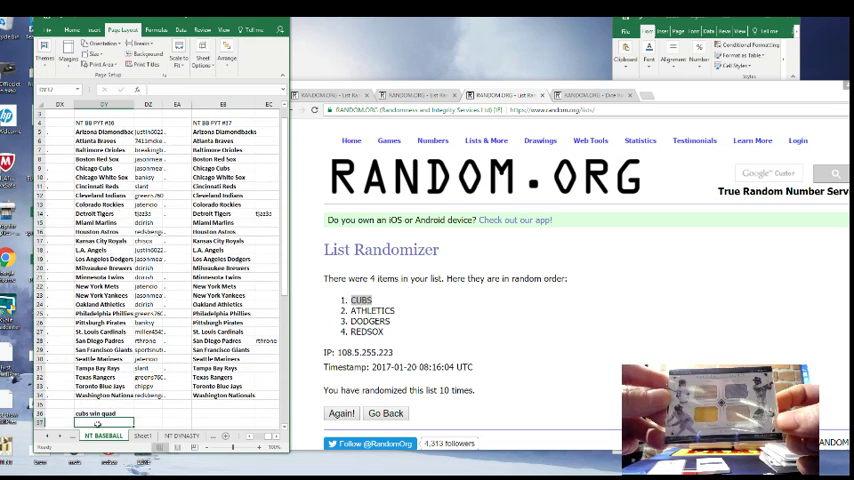
left_click(542, 95)
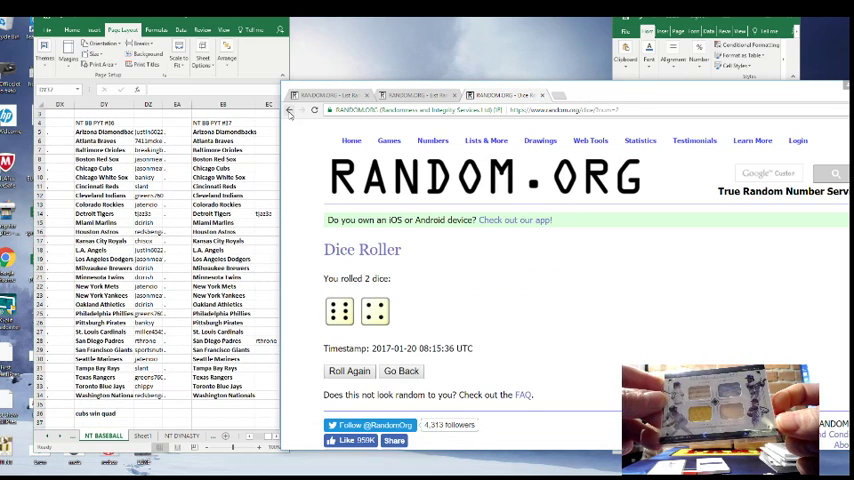
Shuffle the seven-team list repeatedly until Pirates and Blue Jays are on top
left_click(455, 95)
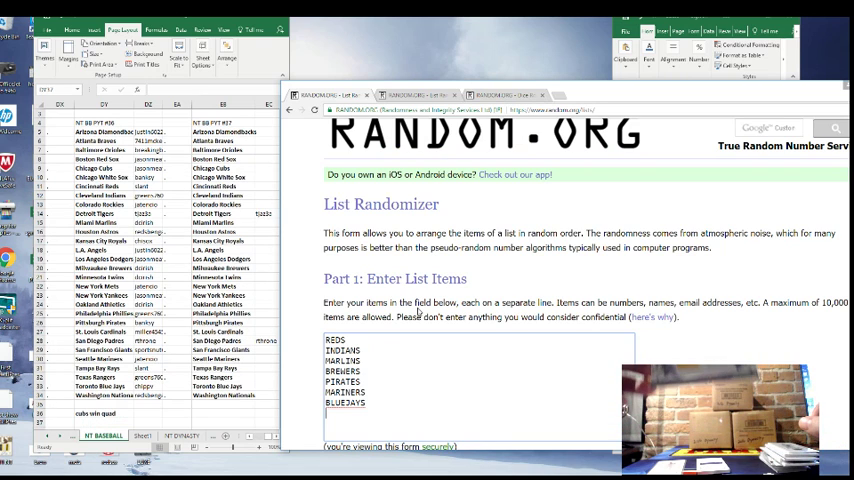
scroll(419, 312, "down", 3)
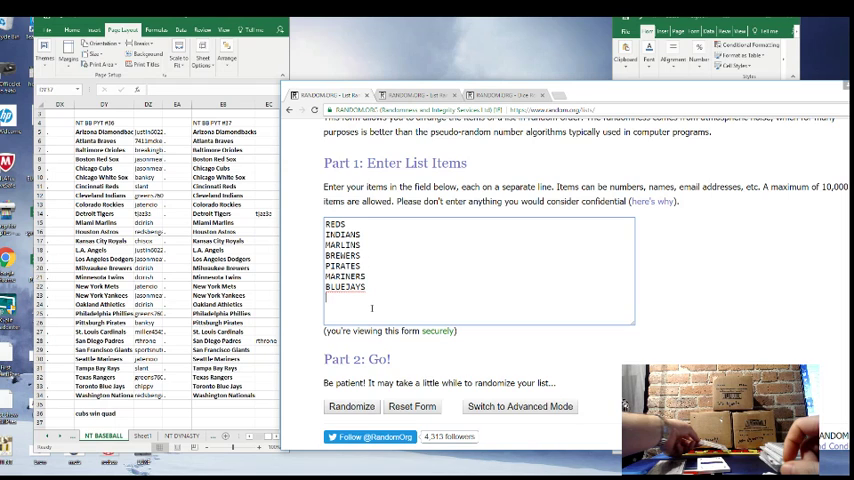
left_click(351, 406)
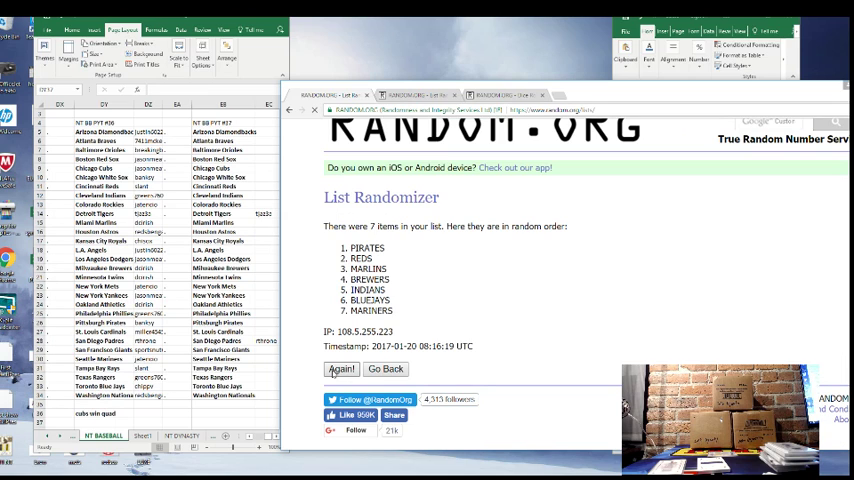
left_click(340, 369)
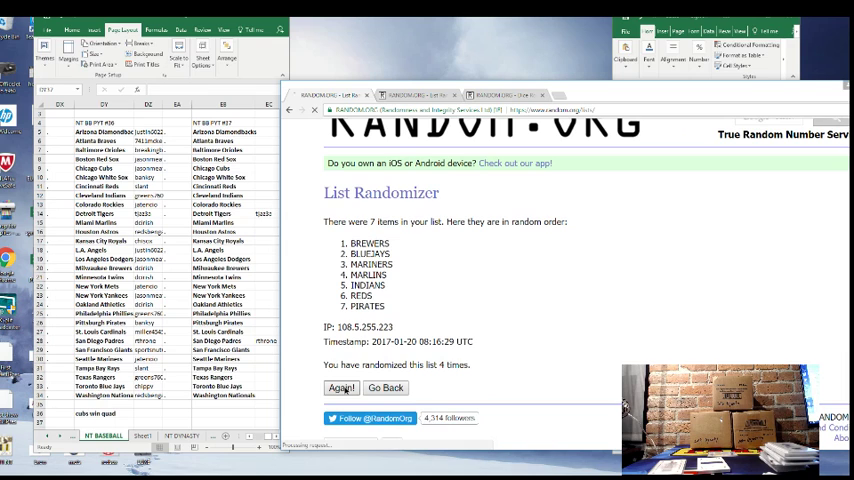
left_click(341, 388)
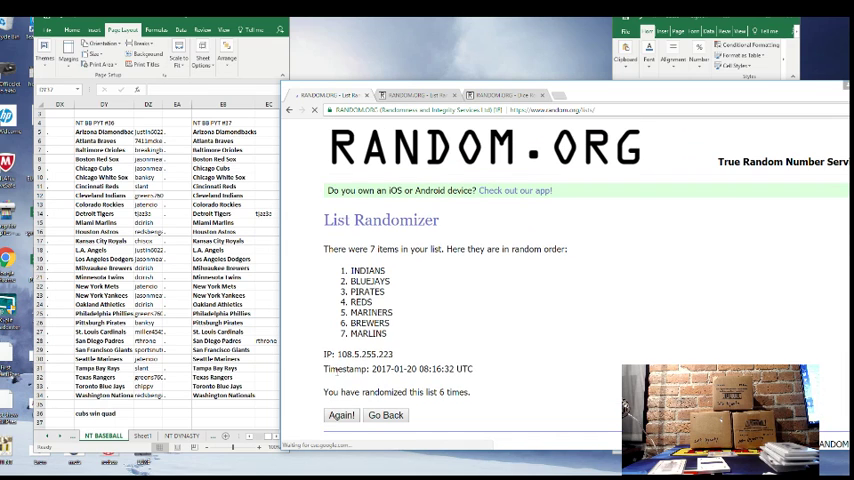
left_click(341, 387)
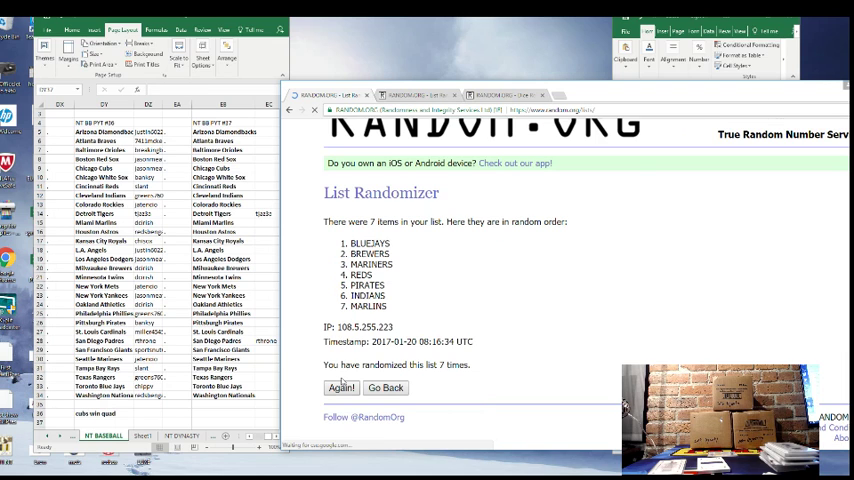
left_click(341, 388)
left_click(341, 388)
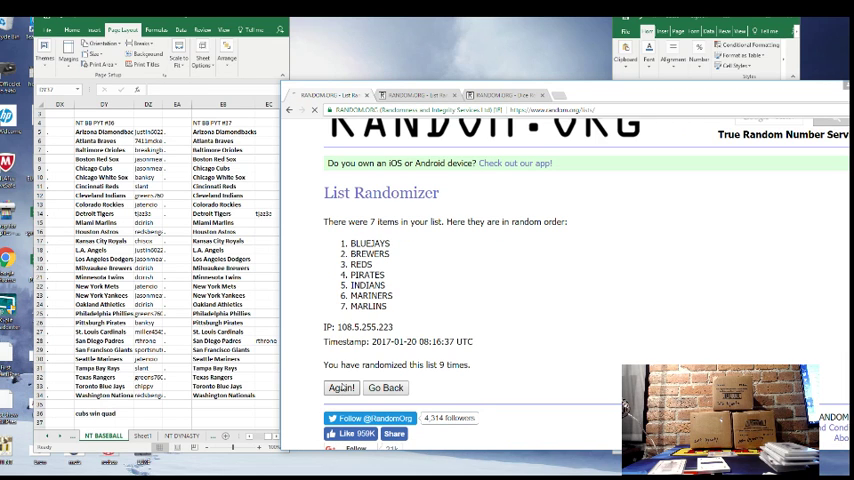
left_click(341, 387)
Enter 'pirates/jays win teams' in the Excel row below 'cubs win quad'
double_click(369, 310)
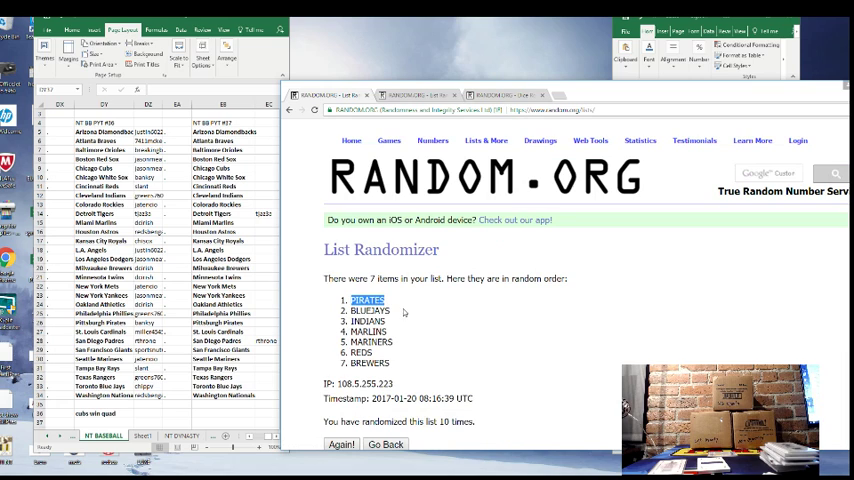
left_click(389, 312)
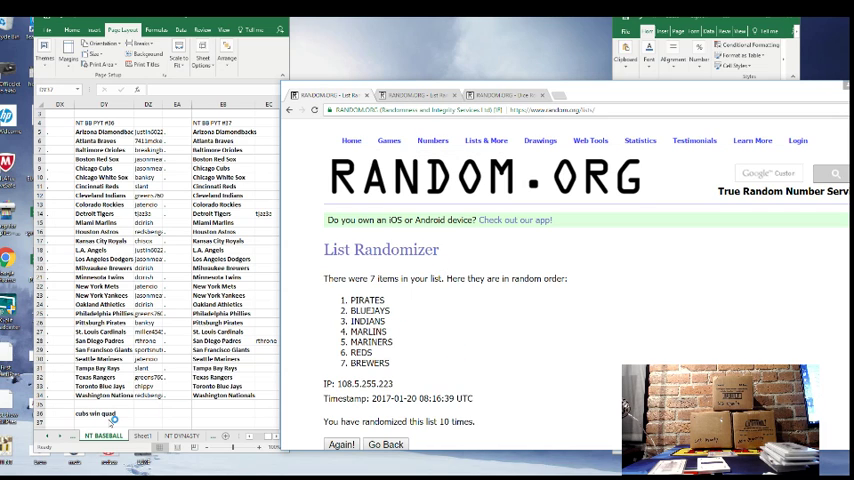
left_click(100, 422)
type("pirates/jays kn")
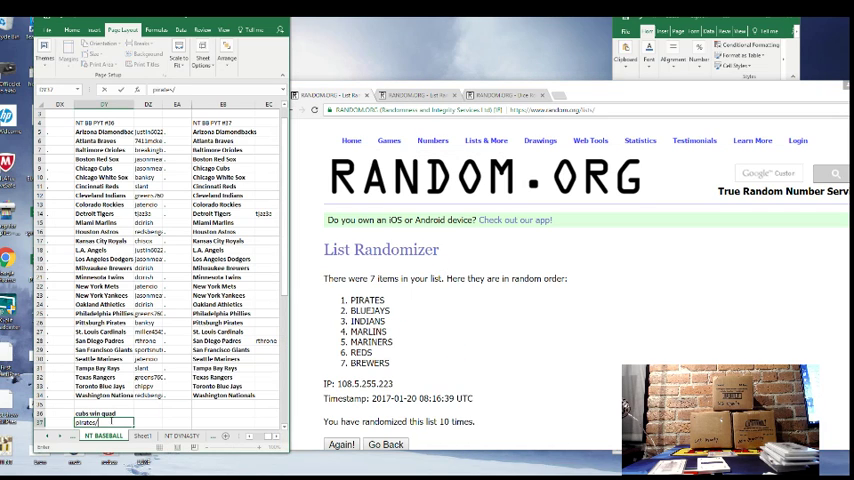
type(" teams")
key("Return")
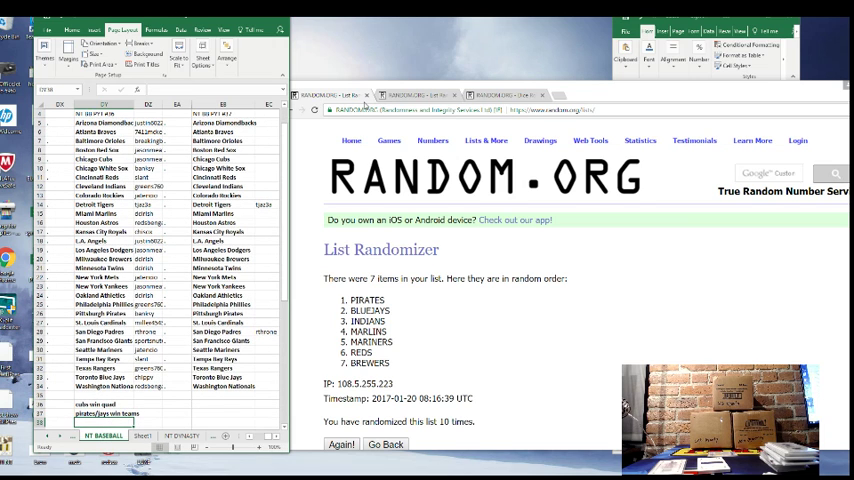
Shuffle the 30-team baseball list several times on the List Randomizer
left_click(412, 94)
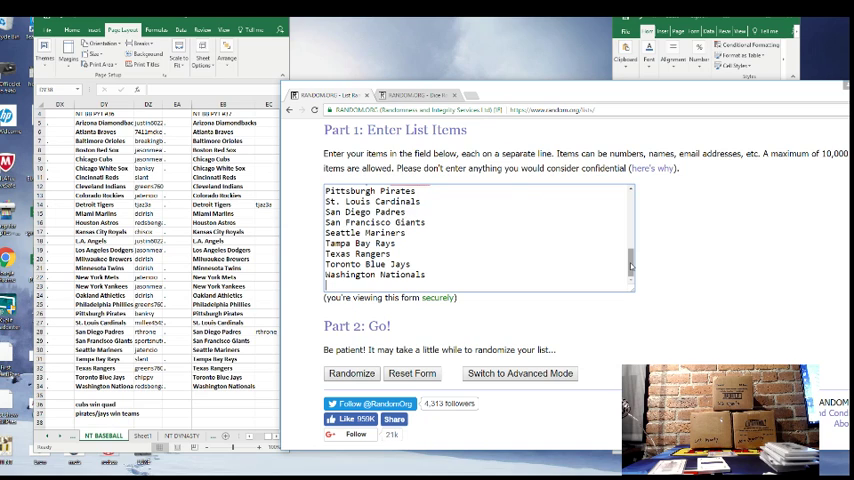
scroll(513, 224, "up", 5)
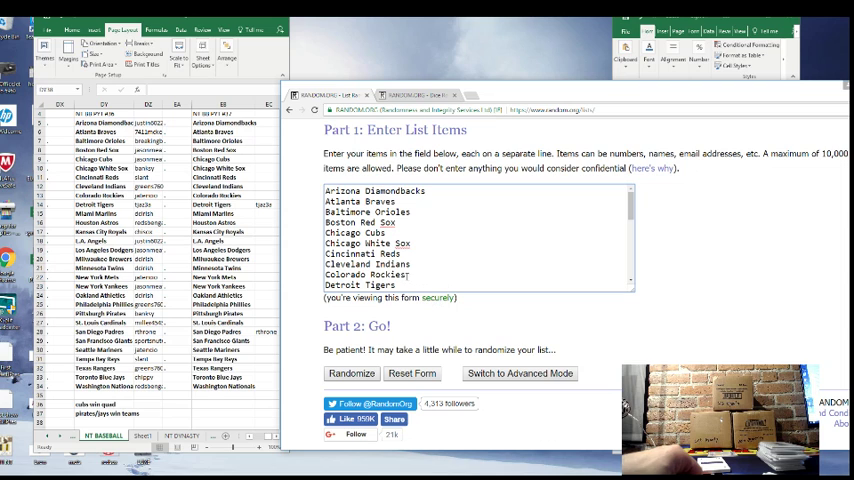
left_click(351, 373)
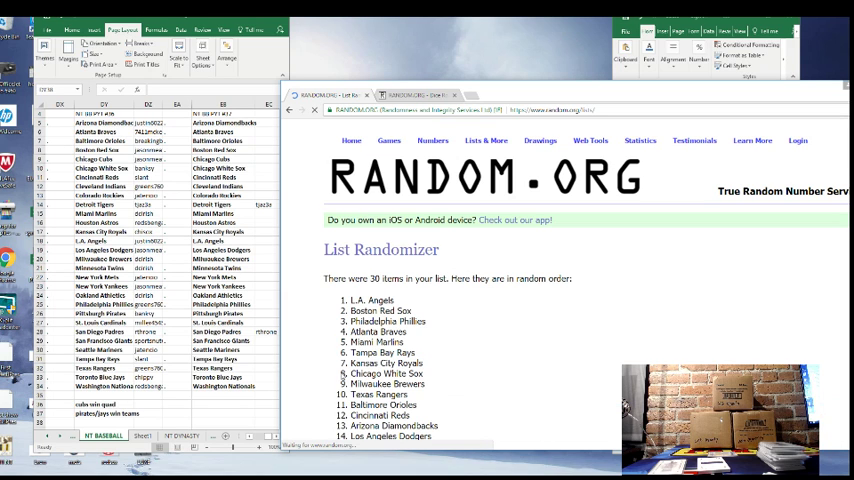
left_click(340, 388)
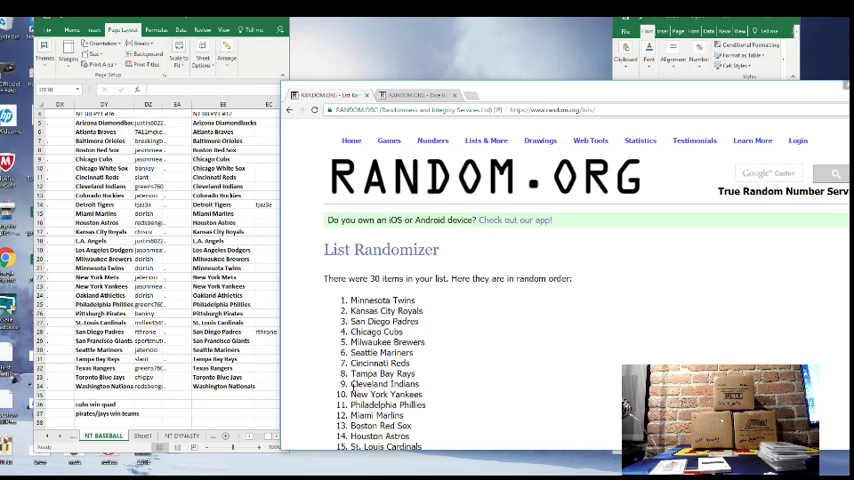
scroll(352, 386, "down", 5)
scroll(352, 386, "down", 3)
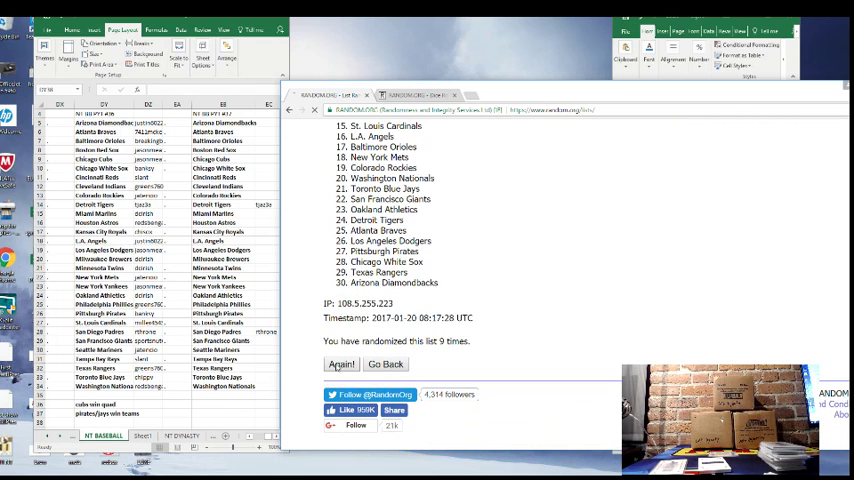
left_click(340, 364)
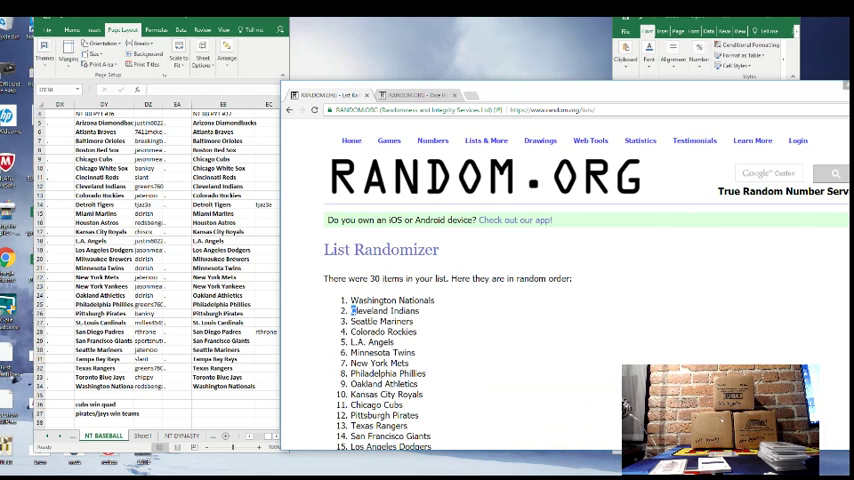
Highlight the top three teams: Washington Nationals, Cleveland Indians and Seattle Mariners
left_click_drag(352, 311, 361, 300)
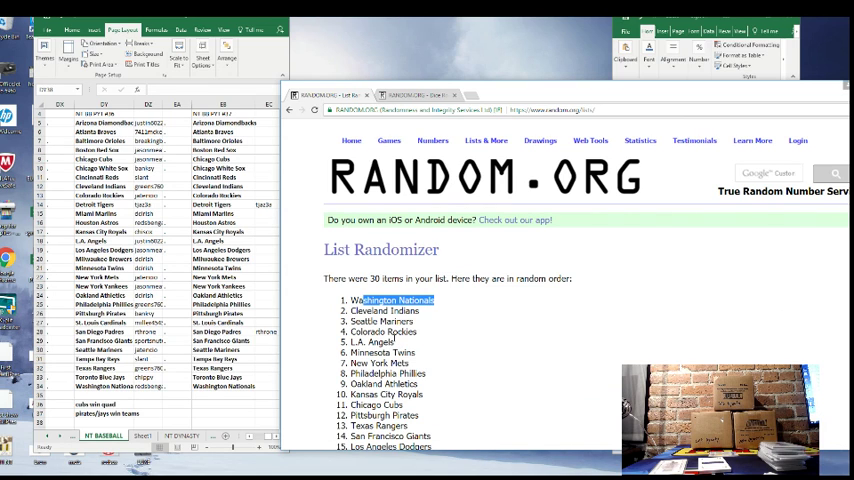
left_click_drag(393, 342, 351, 342)
left_click_drag(413, 321, 351, 321)
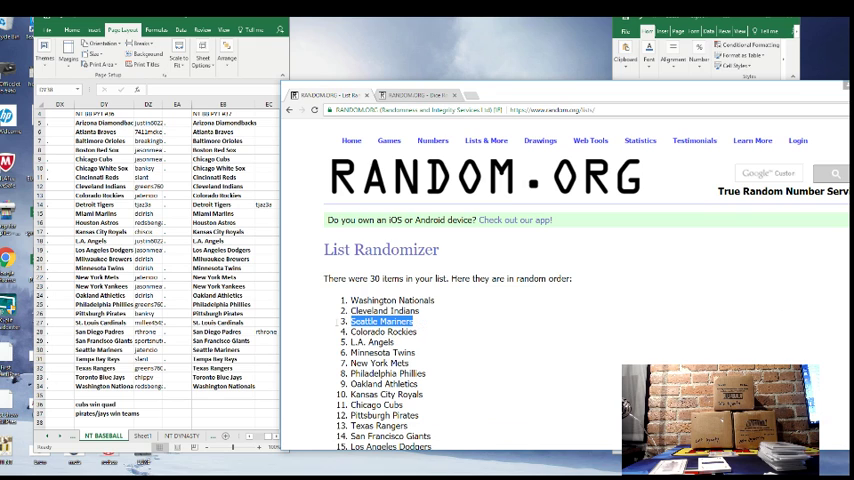
Enter 'redsbengal1 WIN 50', 'greens win 25' and 'jatencio win 25' below the pirates/jays note
left_click(97, 416)
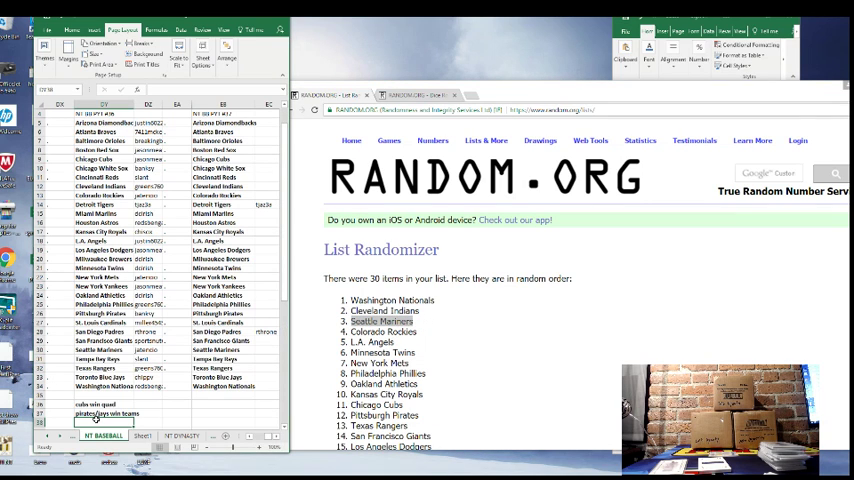
type("s")
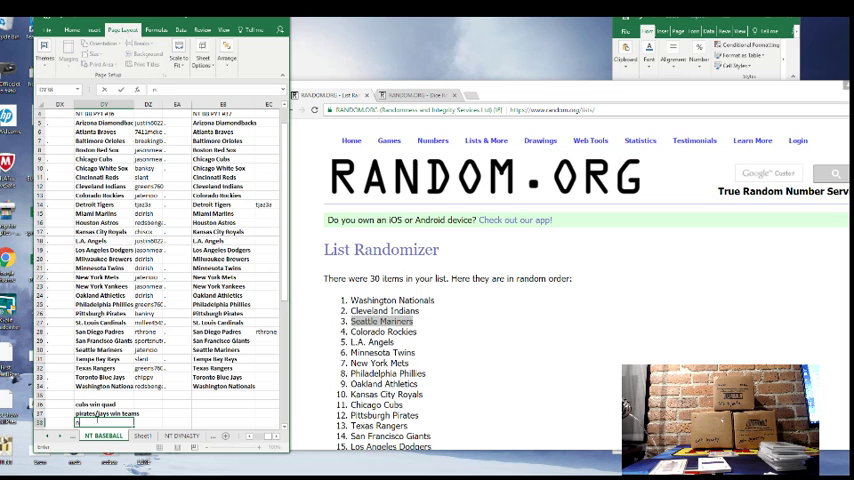
type("redsbengals WIN")
type(" 50")
key("Return")
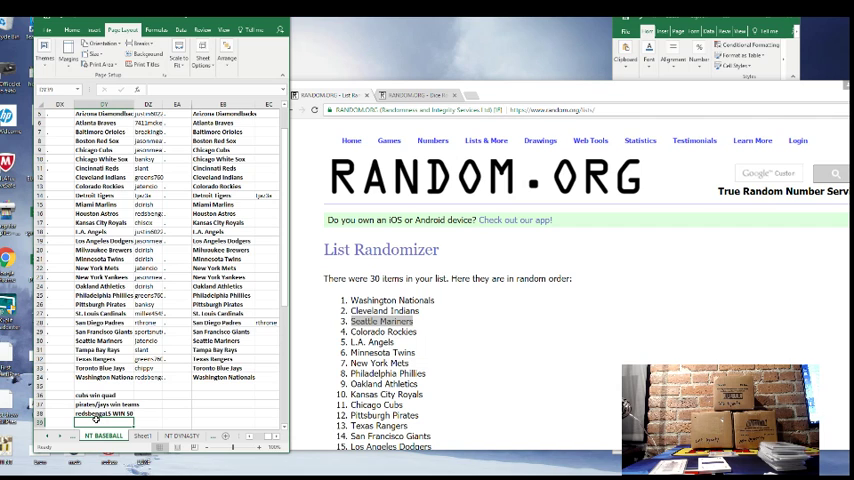
type("greens tv")
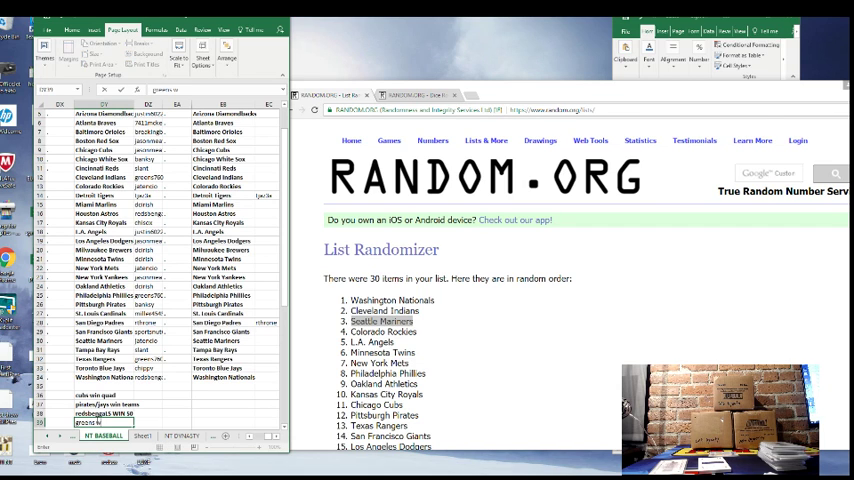
type("in 25")
key("Return")
type("mor")
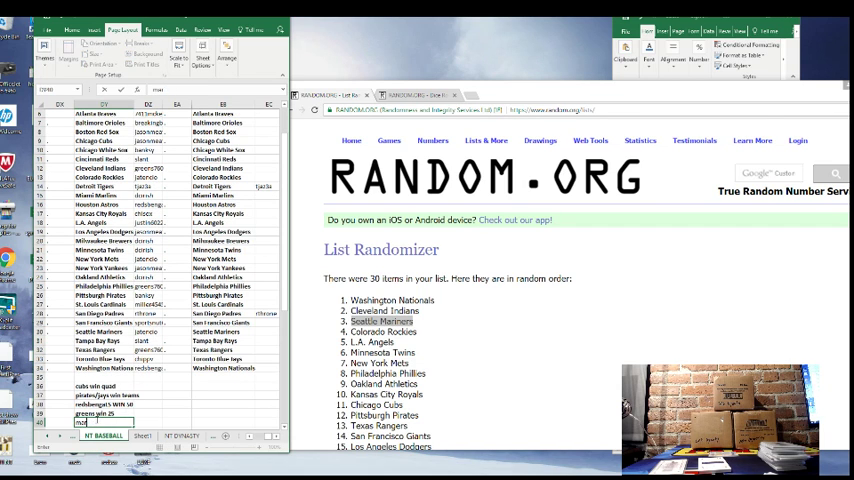
type("to")
type("cio wins 25")
key("Return")
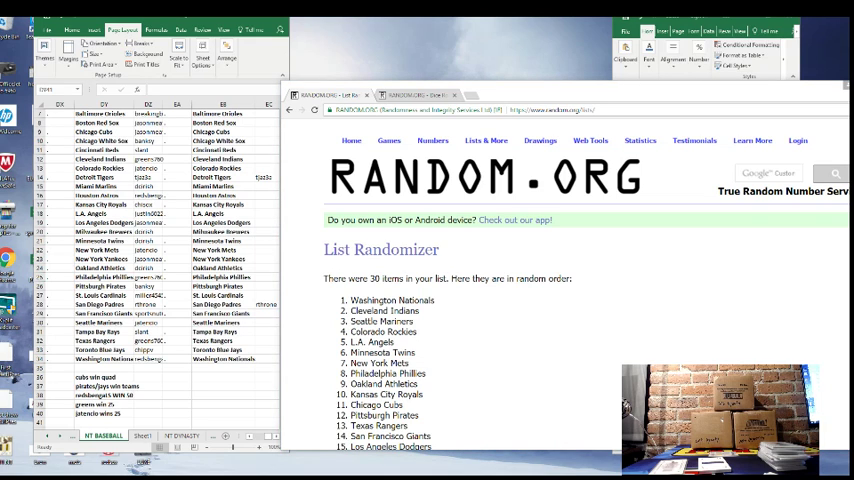